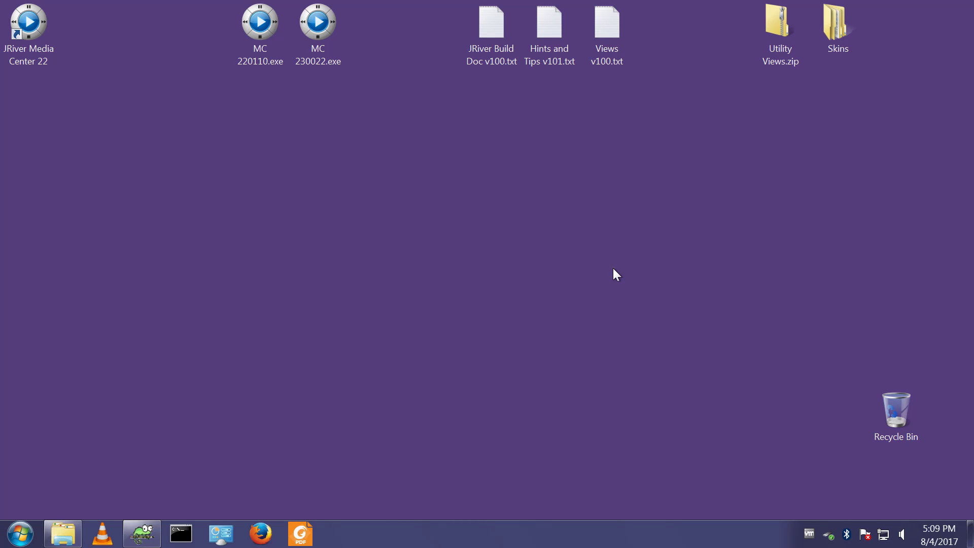
Launch JRiver Media Center 22 and check its exact version in the About information.
click(29, 56)
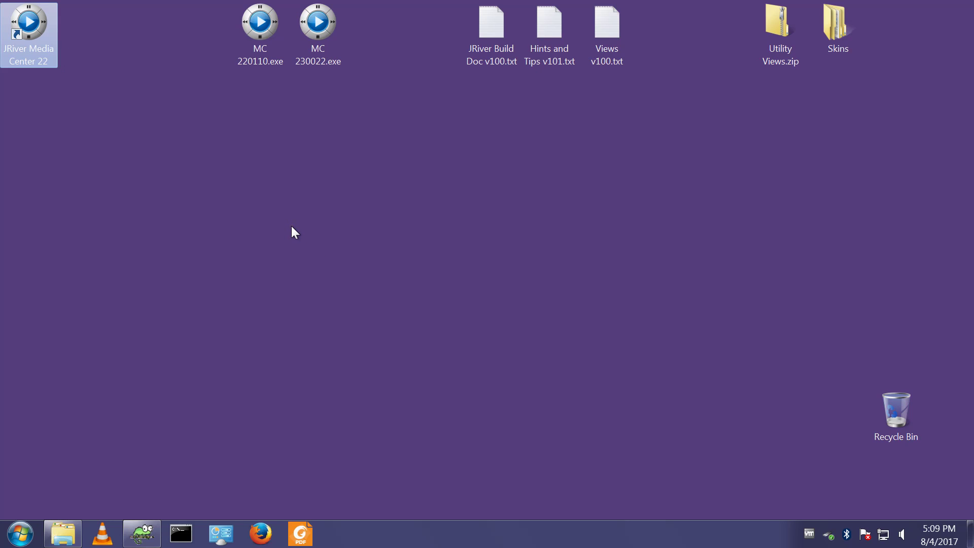
click(81, 136)
double_click(33, 42)
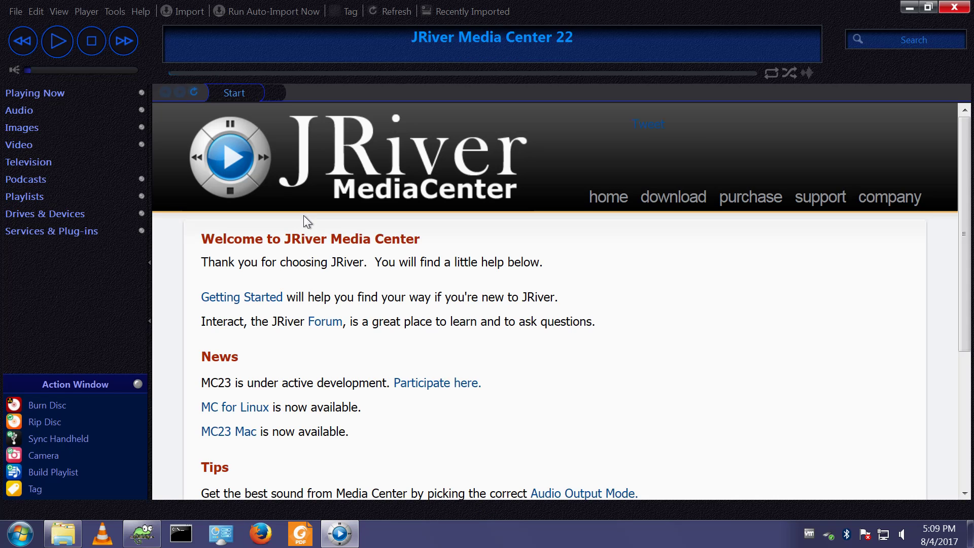
click(141, 9)
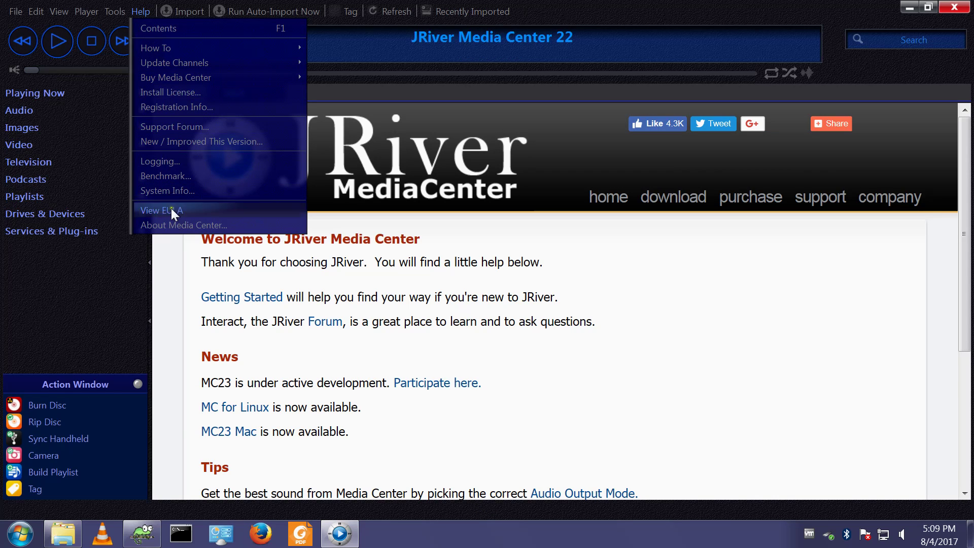
click(172, 229)
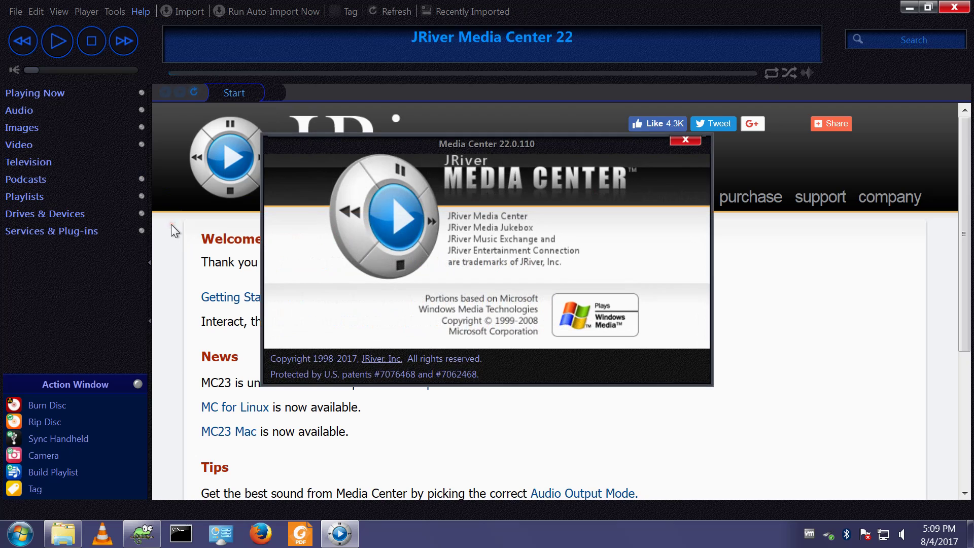
click(686, 140)
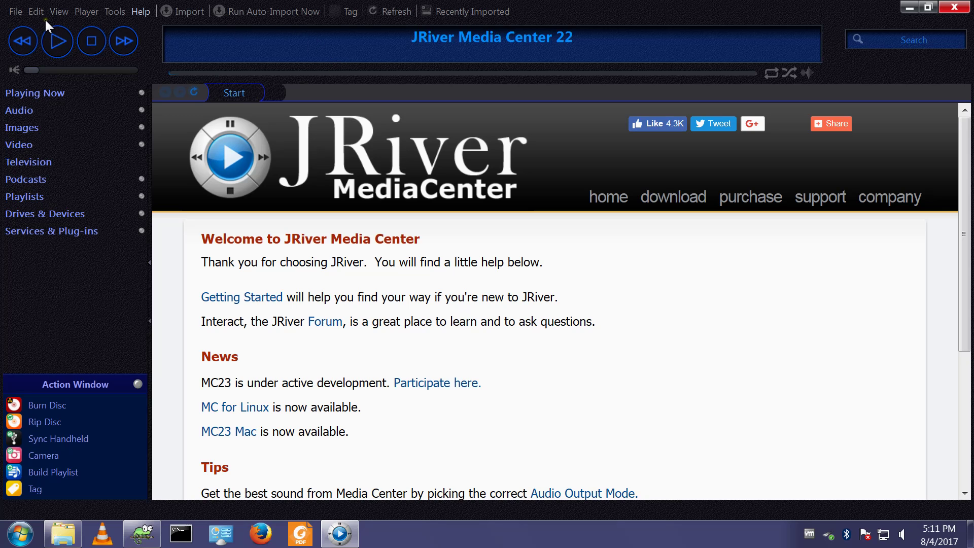
Back up the main library to the Desktop as MC Library Backup (Main Library - 2017-08-04).zip.
click(16, 12)
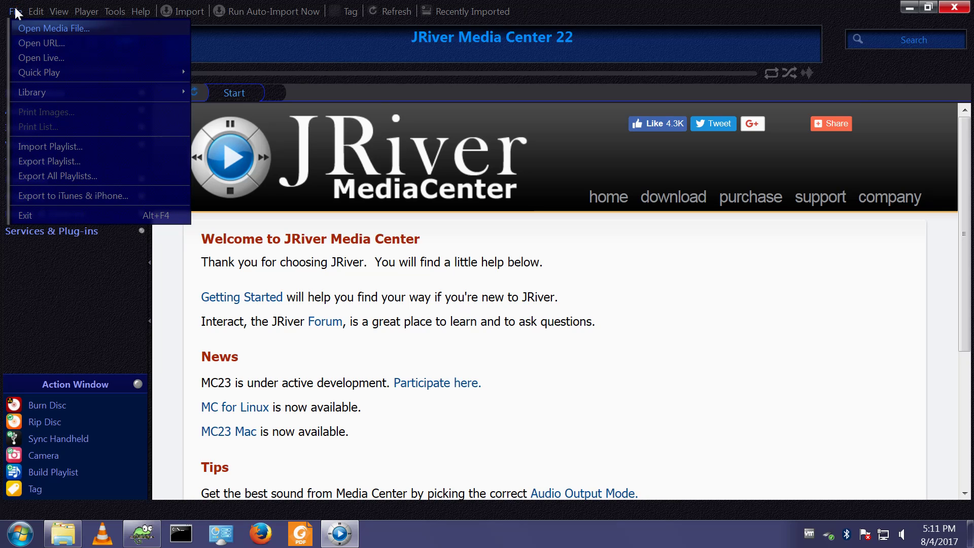
mouse_move(34, 96)
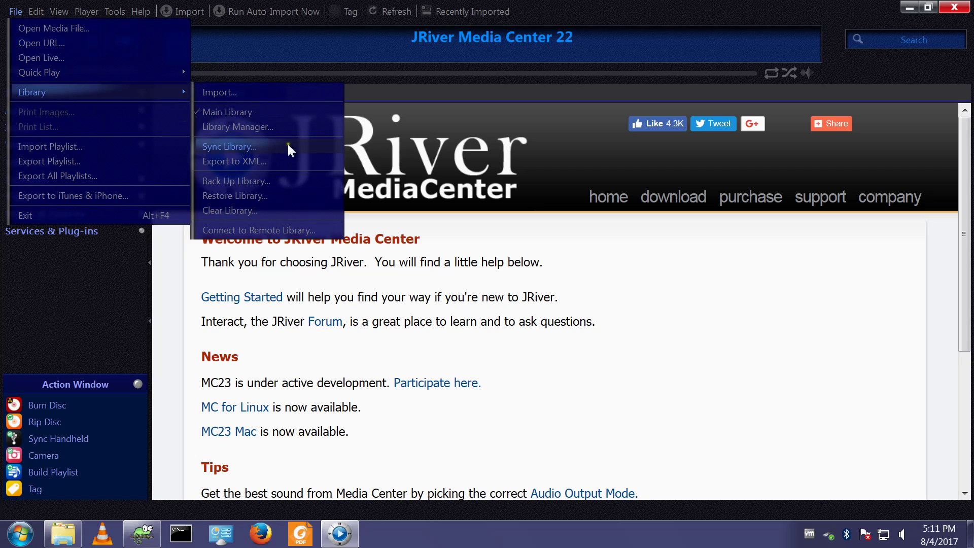
click(258, 181)
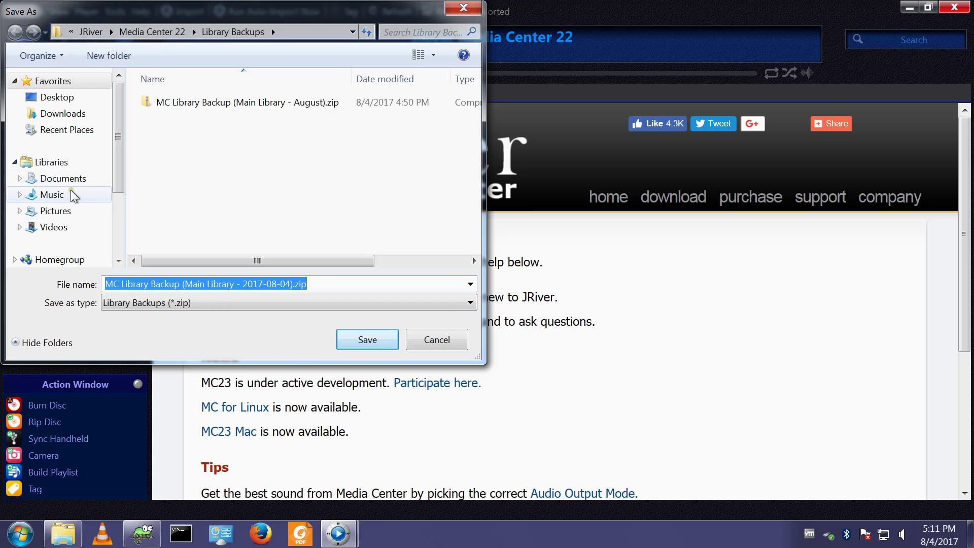
click(58, 98)
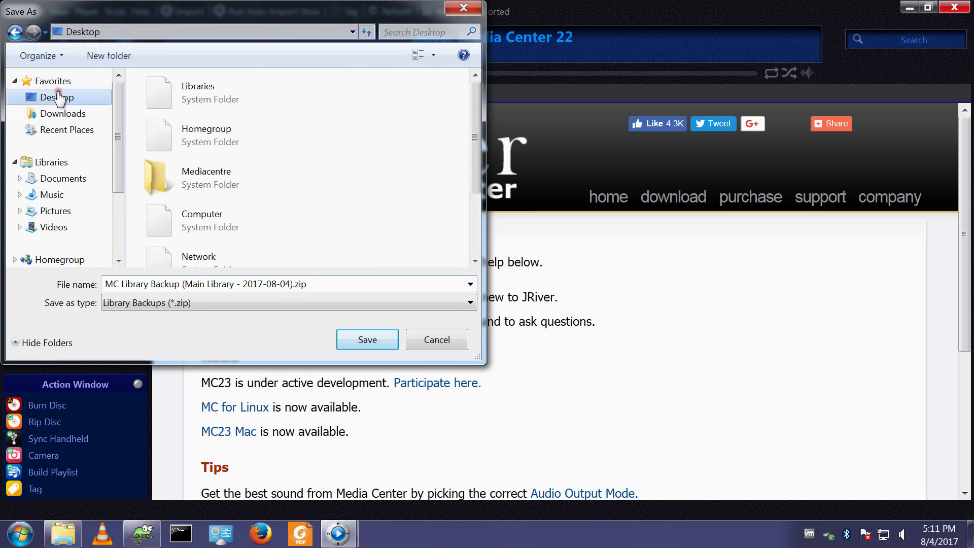
click(363, 339)
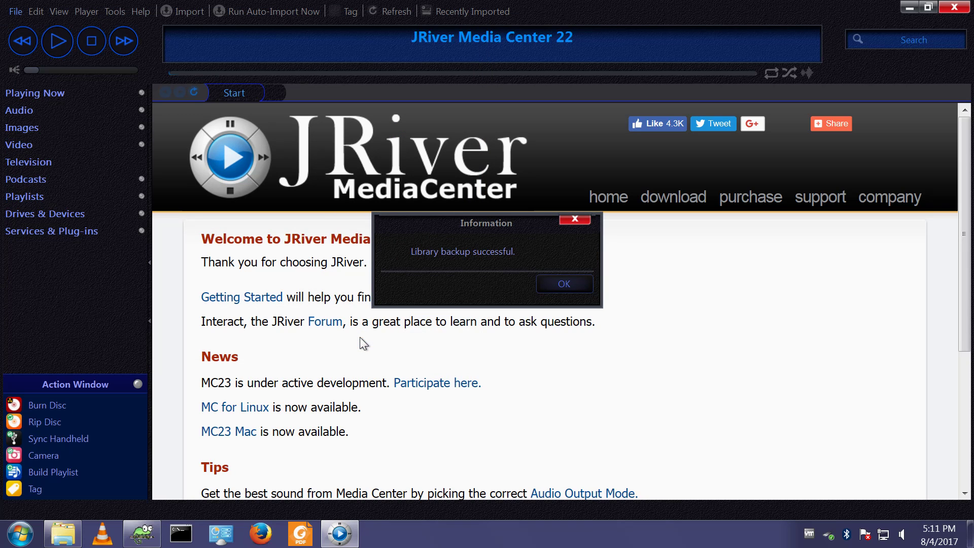
click(565, 284)
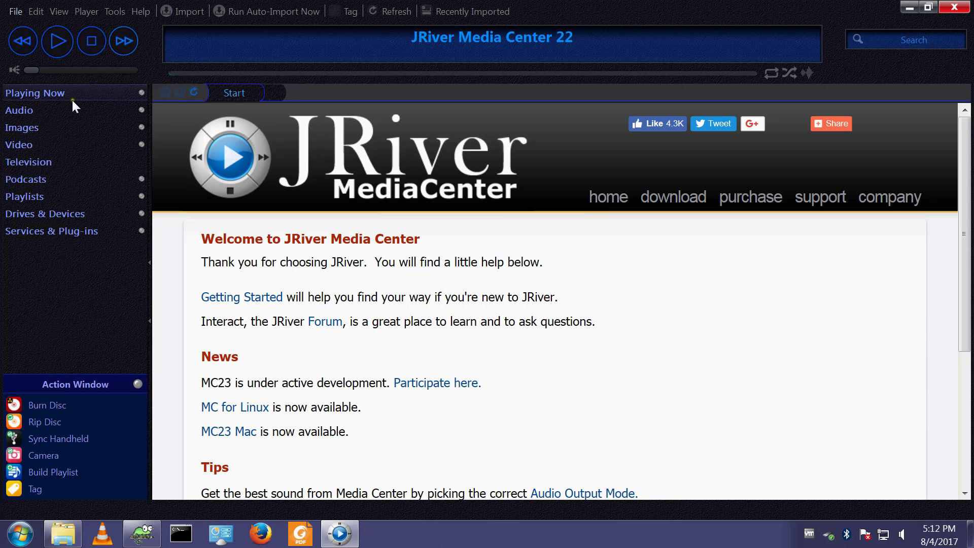
Review the audio albums in the library and the program's Startup options.
click(22, 112)
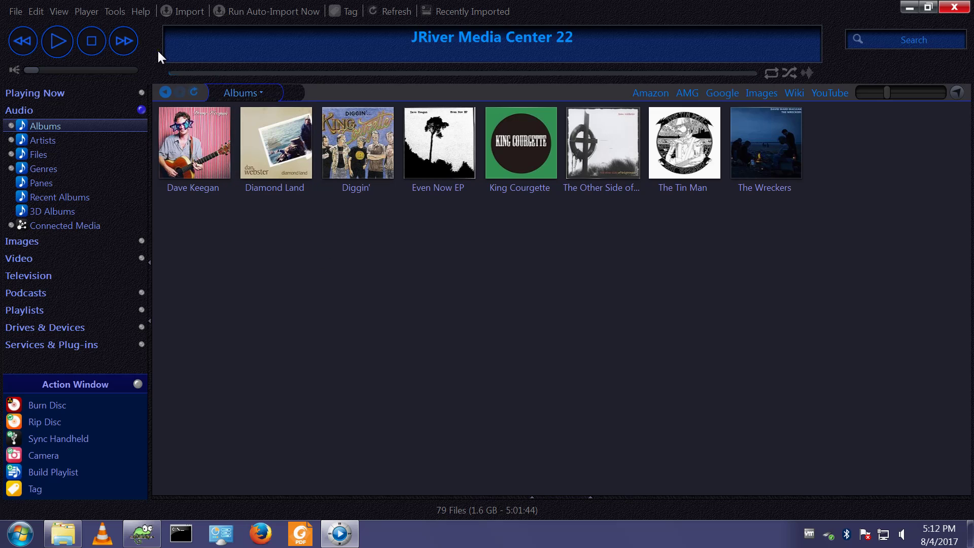
click(115, 12)
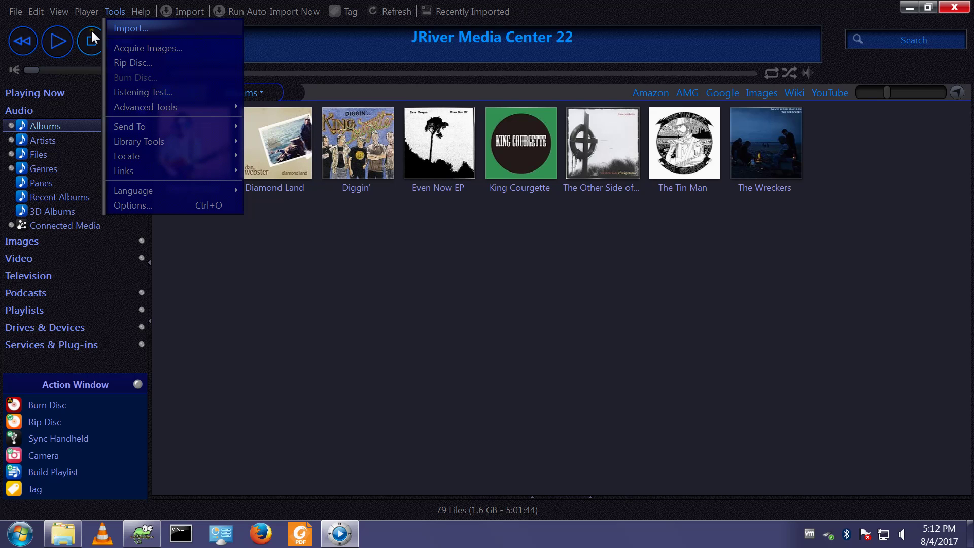
click(128, 204)
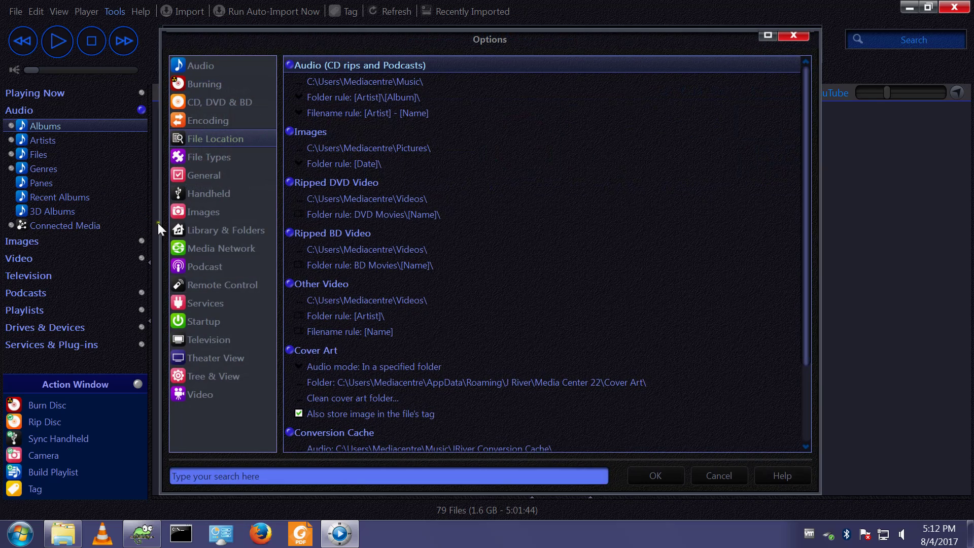
click(206, 321)
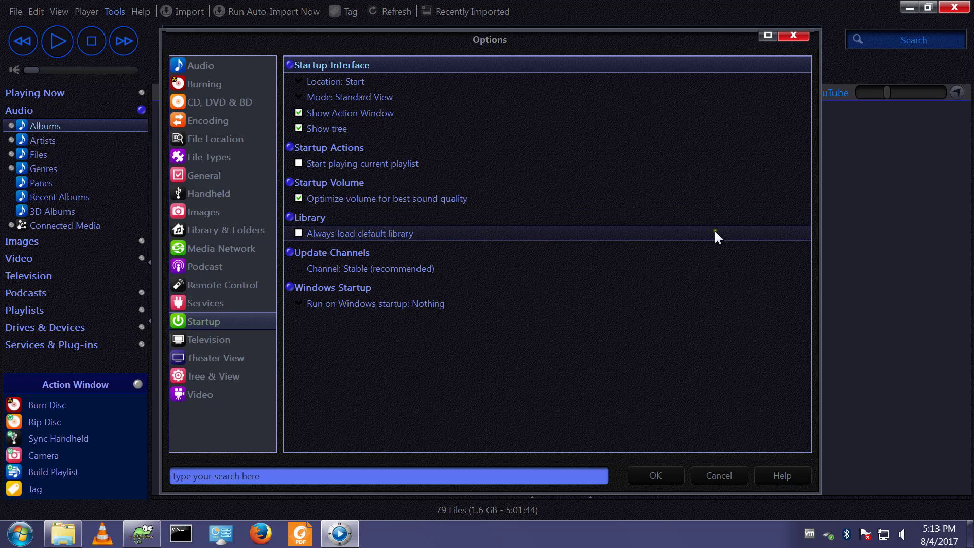
click(650, 474)
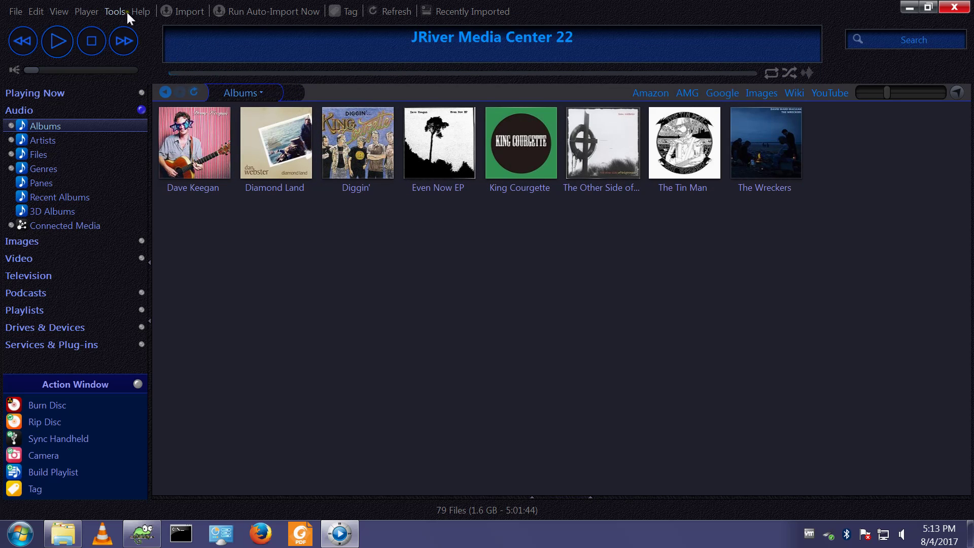
Close Media Center 22 and run the MC 230022.exe installer, authorising it with the administrator account password.
click(956, 7)
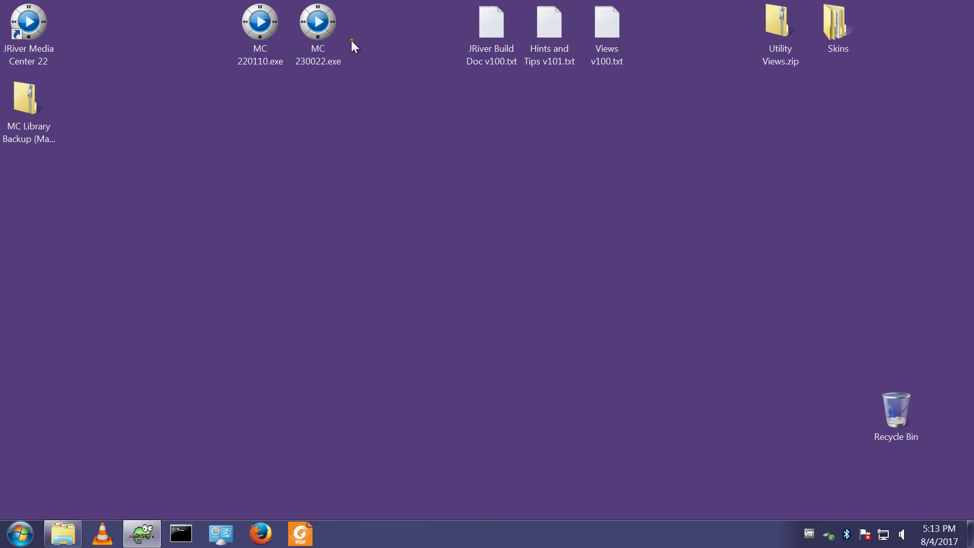
double_click(317, 55)
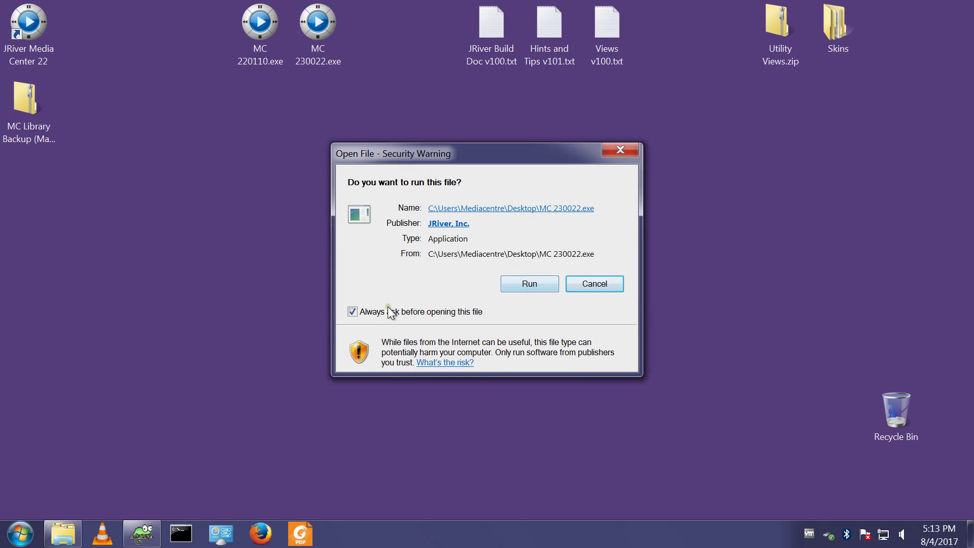
click(539, 286)
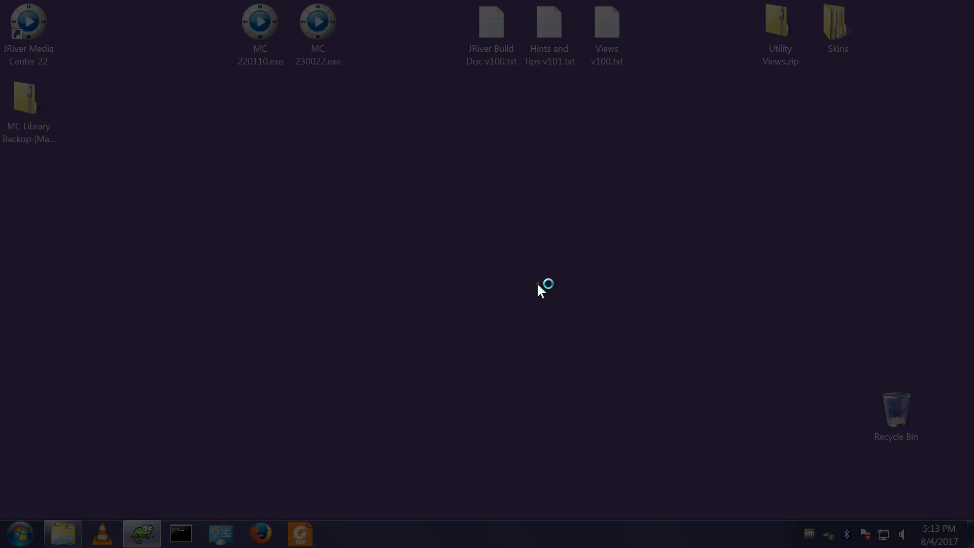
click(443, 318)
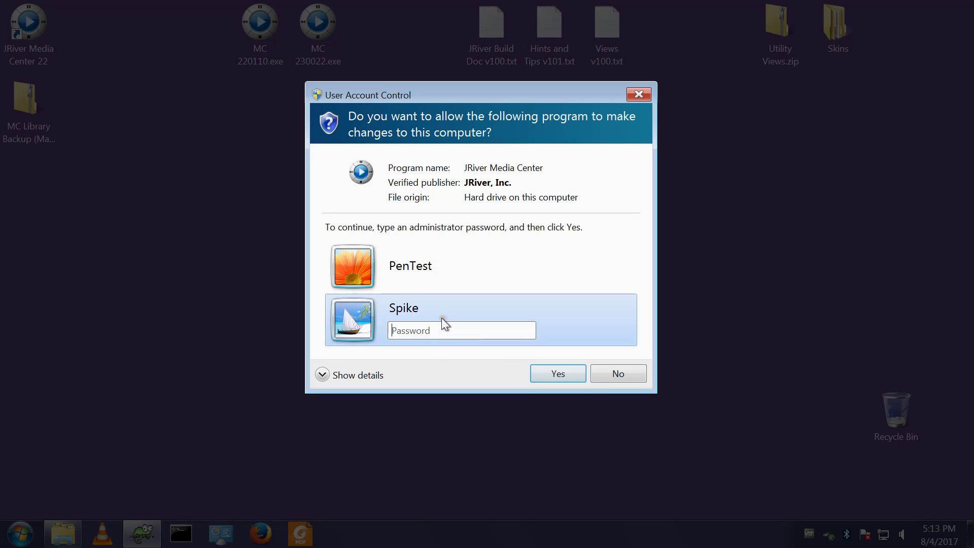
text(••••••)
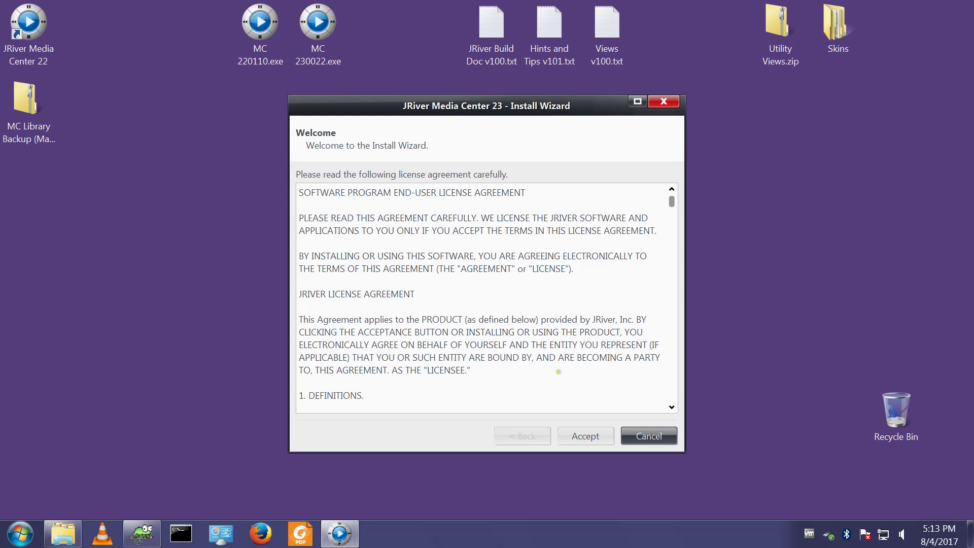
Install Media Center 23 by accepting the license agreement, using the Express setup type and keeping the preselected file associations.
click(593, 434)
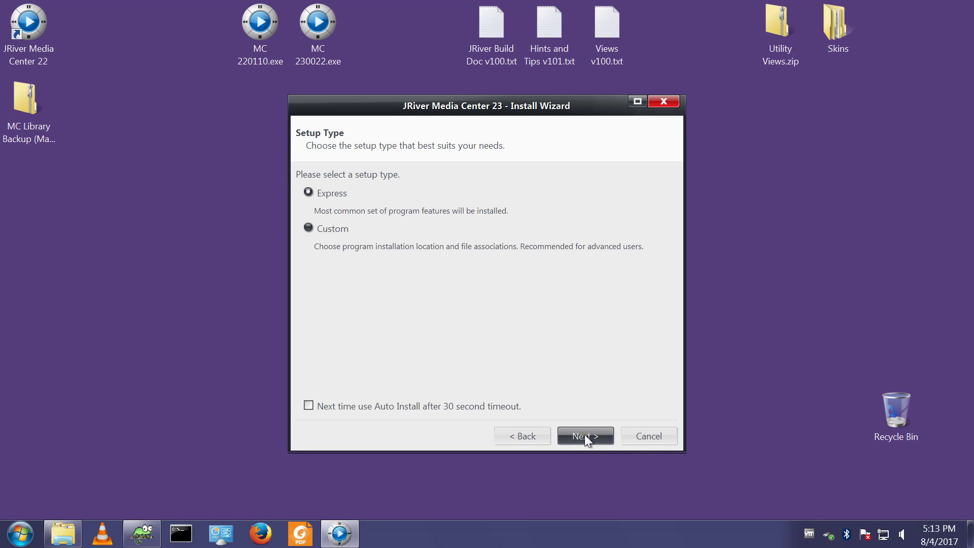
click(584, 436)
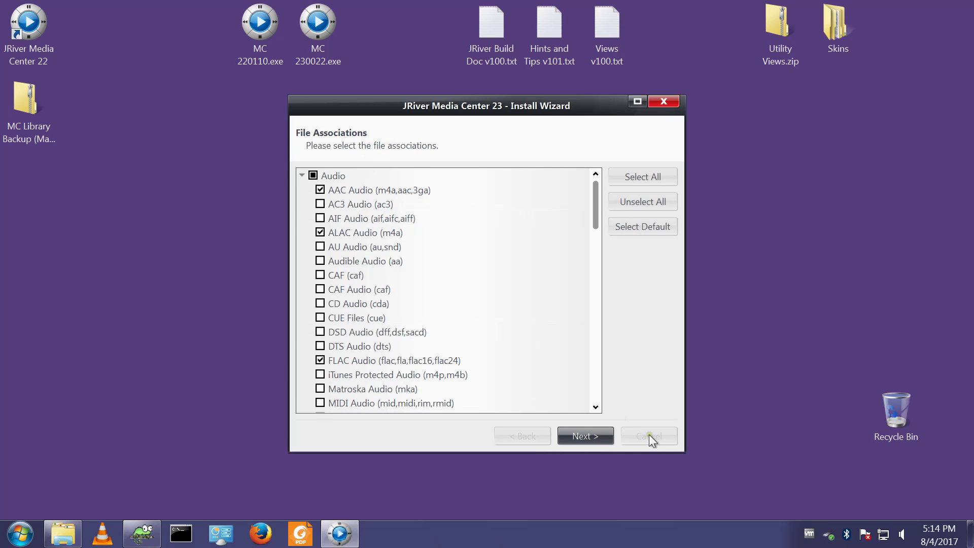
click(589, 435)
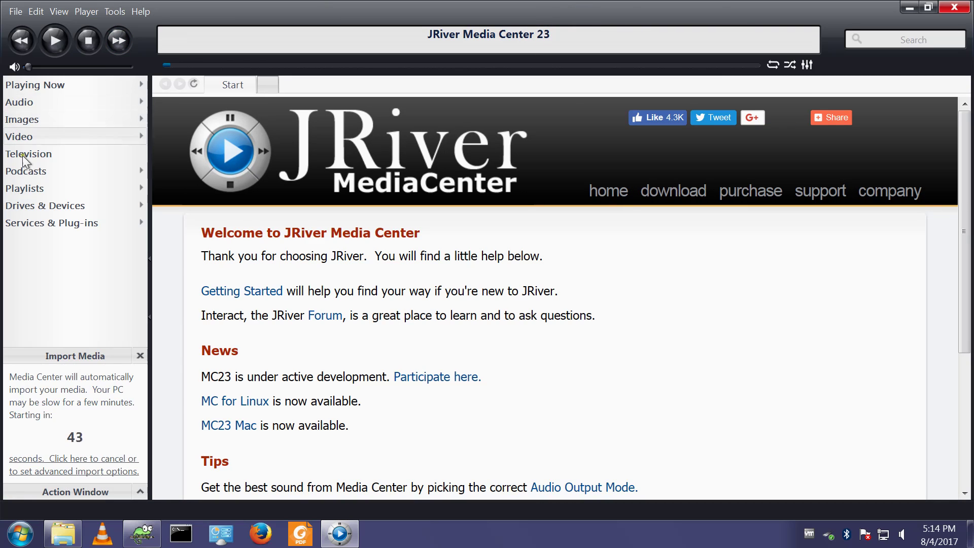
Cancel the scheduled automatic media import by setting the import type to No import.
click(101, 464)
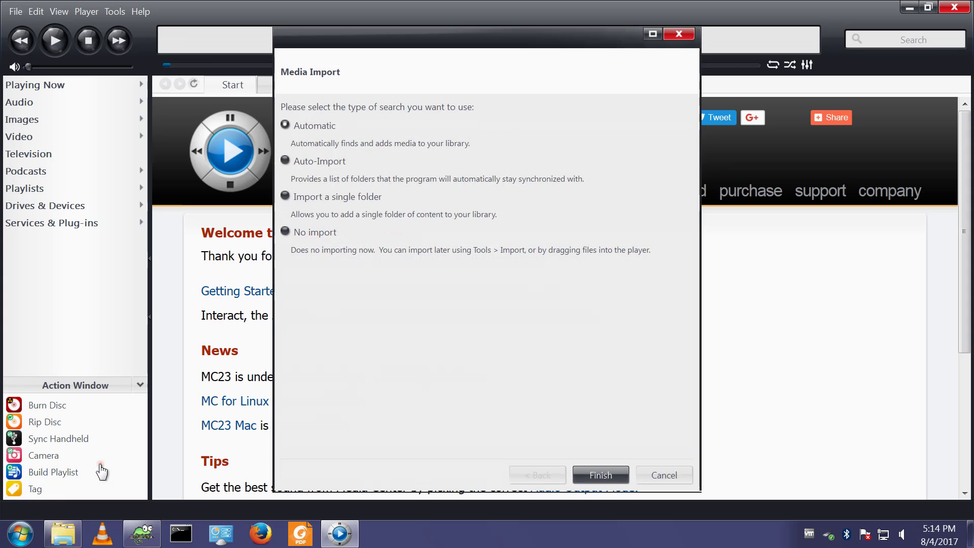
click(301, 234)
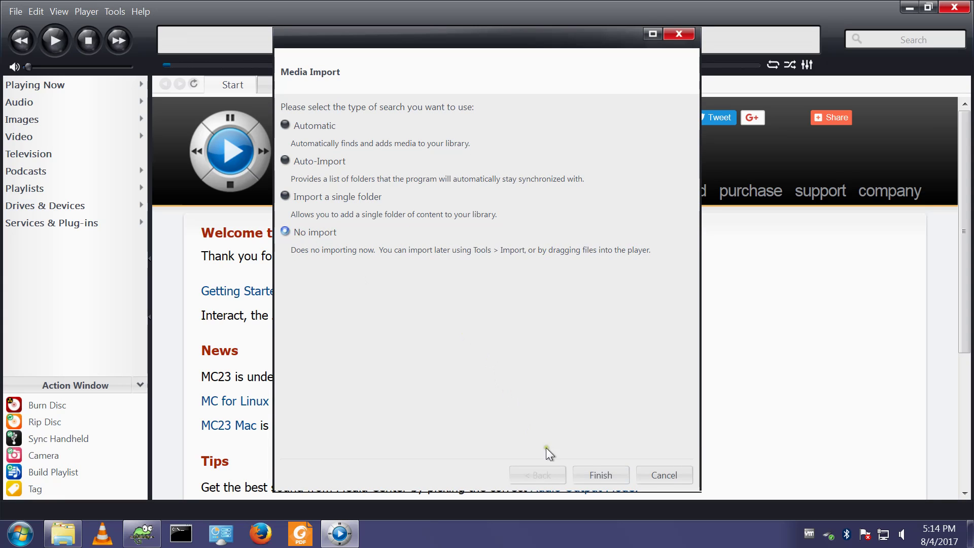
click(599, 476)
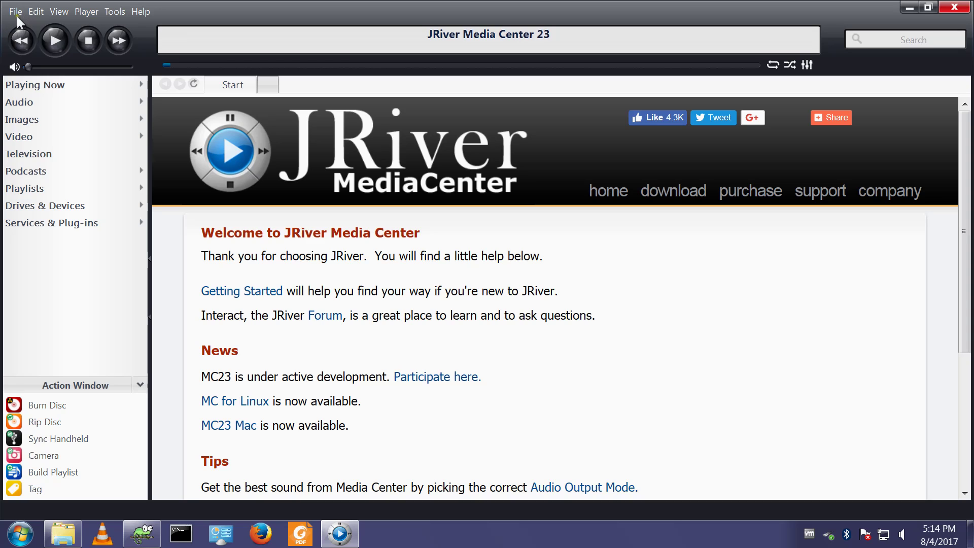
Check the Artists, Files, Genres and Albums audio views for content in the new library.
click(20, 104)
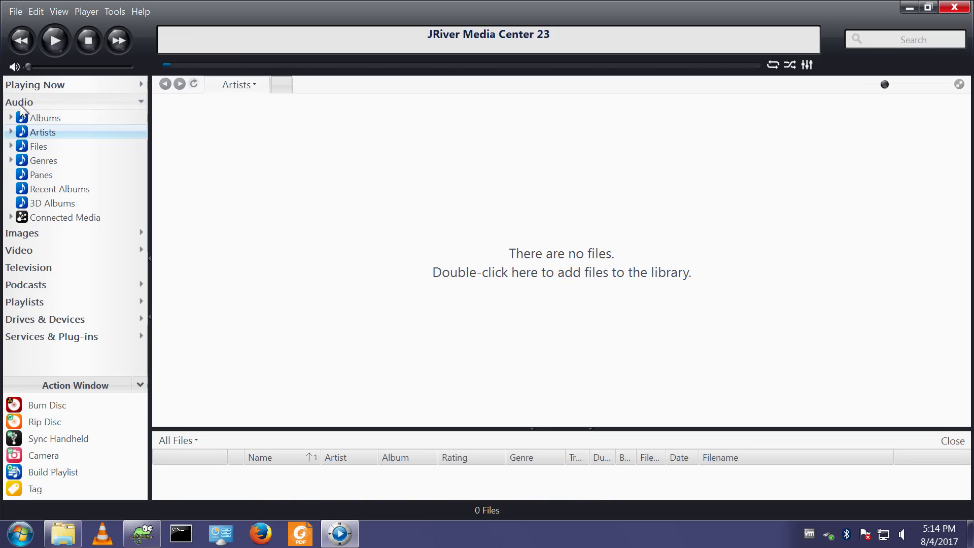
click(40, 150)
click(41, 160)
click(42, 144)
click(42, 131)
click(47, 119)
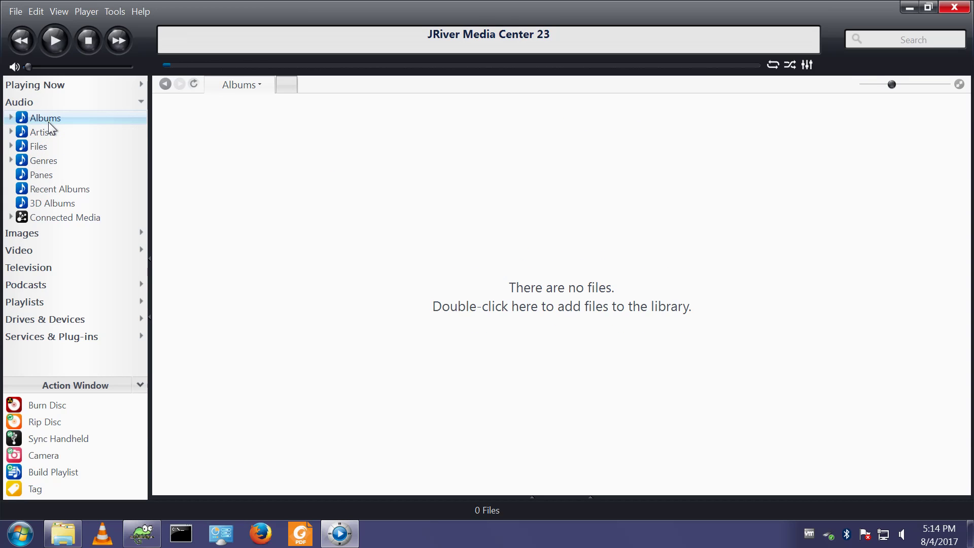
Restore the library, playlists and settings from the desktop backup MC Library Backup (Main Library - 2017-08-04).zip and accept the program restart.
click(13, 11)
mouse_move(51, 96)
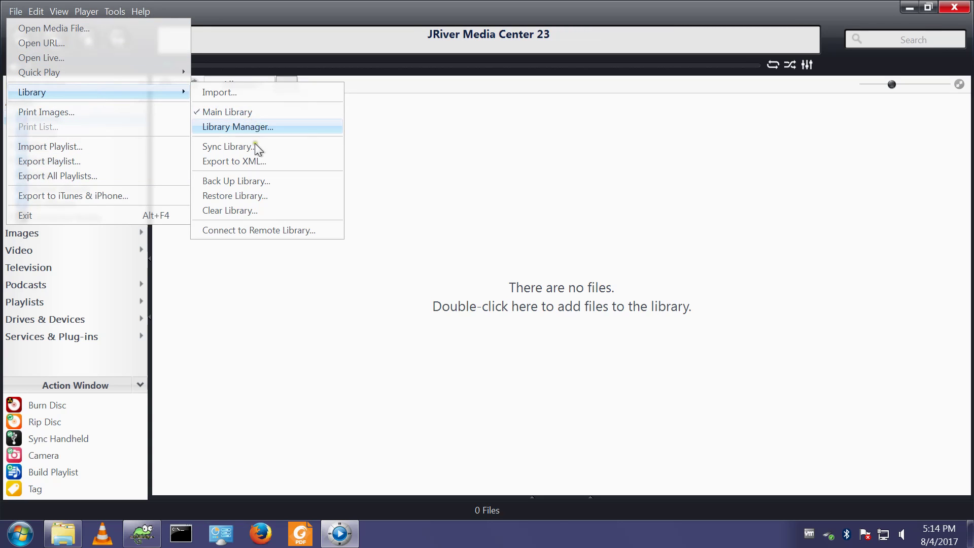
click(254, 197)
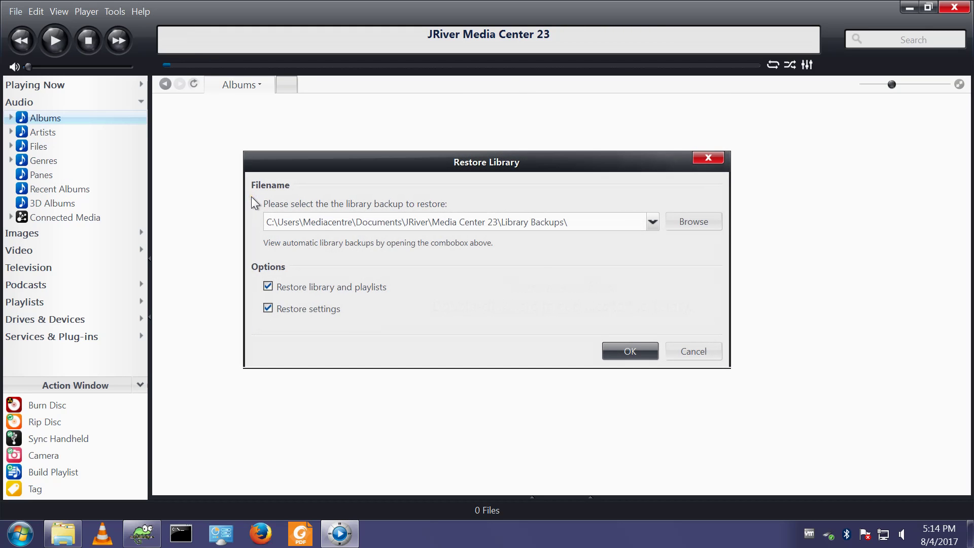
click(678, 225)
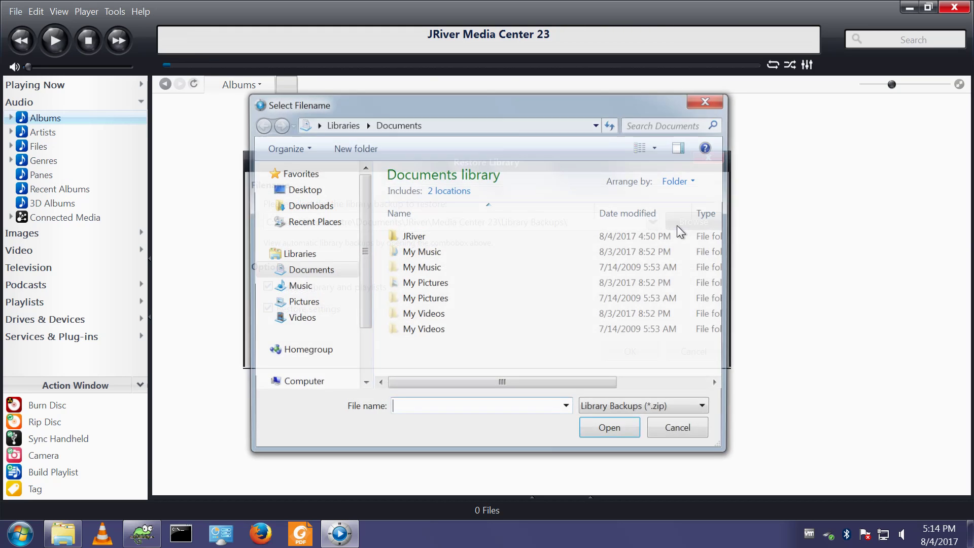
click(303, 190)
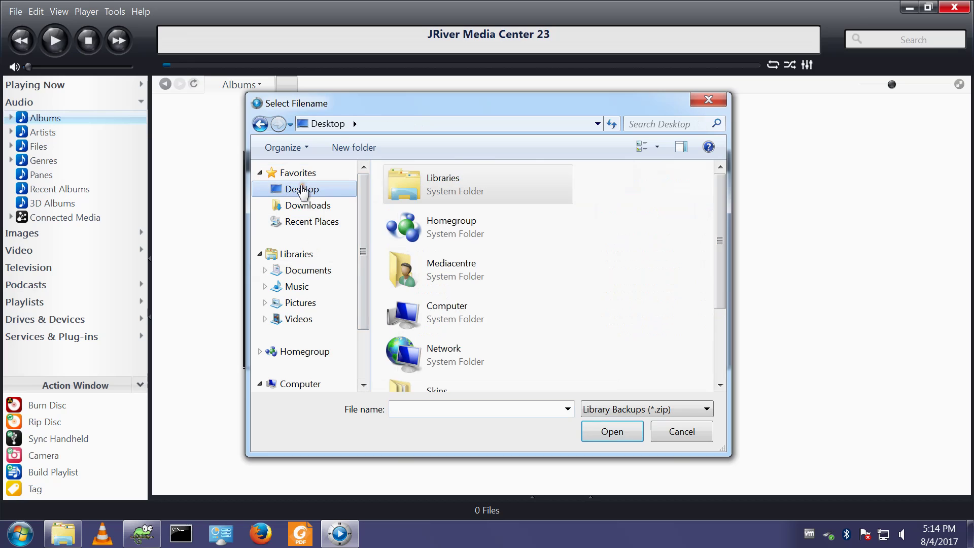
scroll(535, 294, down, 2)
click(592, 289)
scroll(592, 288, down, 3)
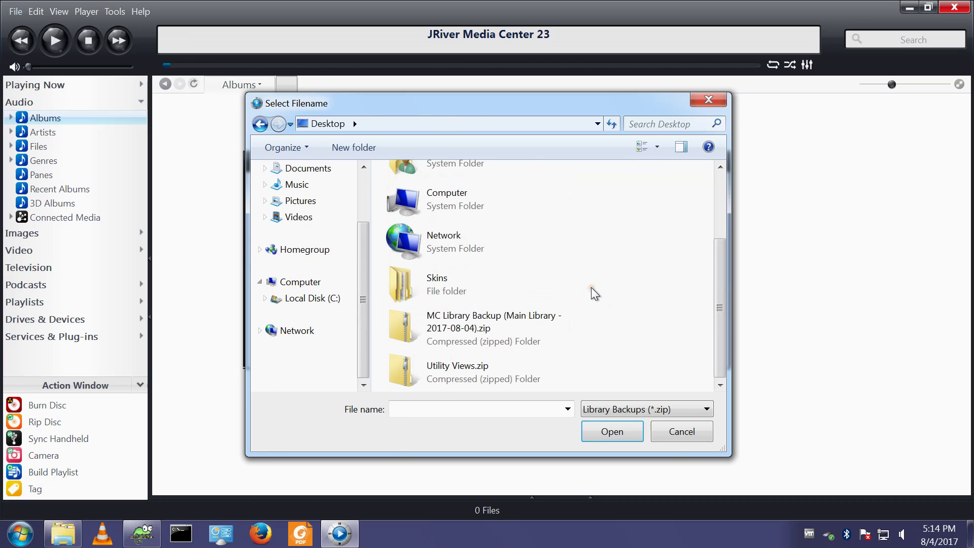
click(463, 328)
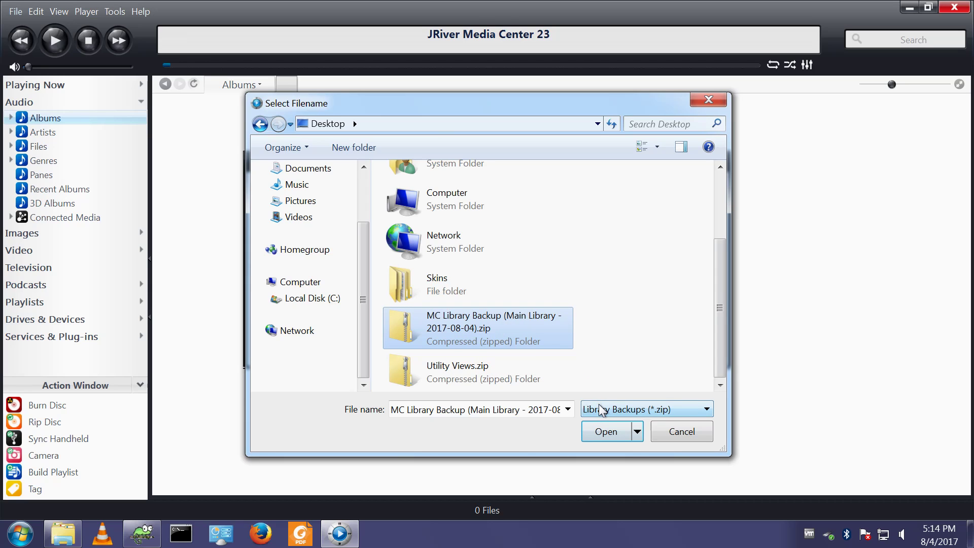
click(611, 433)
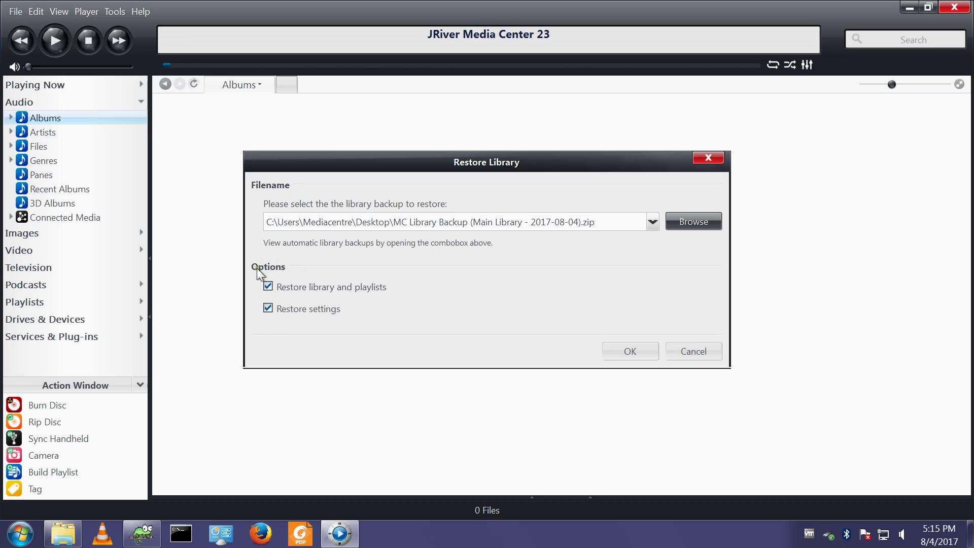
click(628, 354)
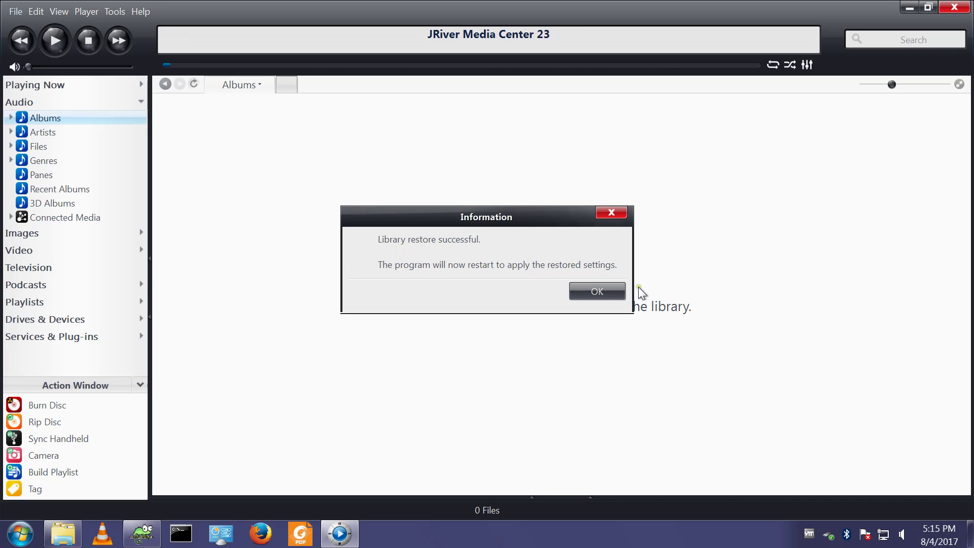
click(598, 292)
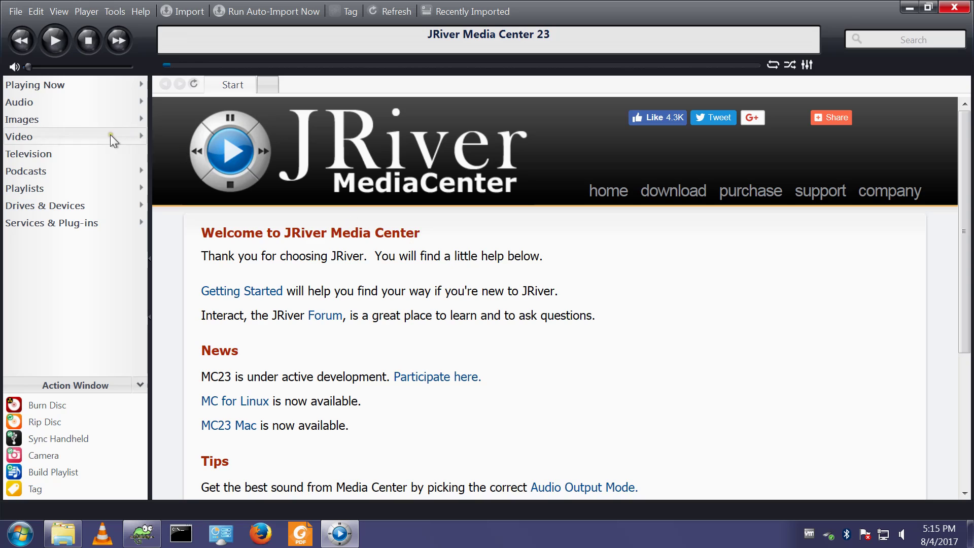
Check the Audio section for the restored albums and look through the list of available skins.
click(22, 103)
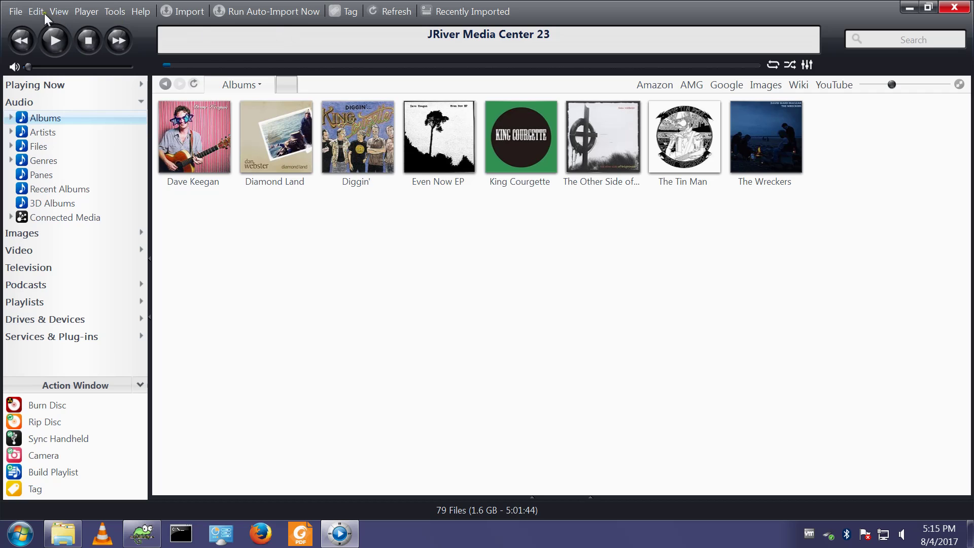
click(60, 10)
mouse_move(82, 129)
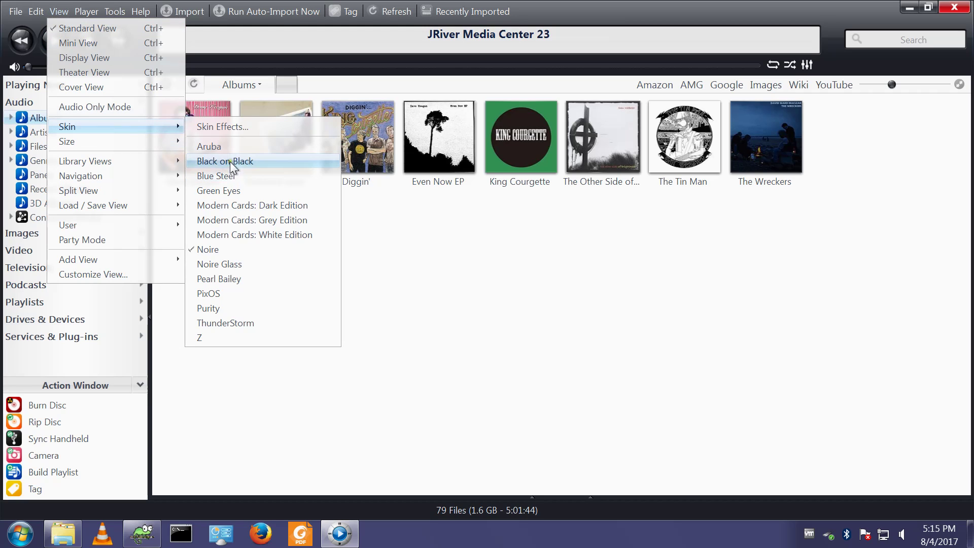
click(916, 17)
Install the skin pack Black And Blue Too HC (SB).mjp from the desktop Skins folder, authorising it with the administrator account password.
click(907, 11)
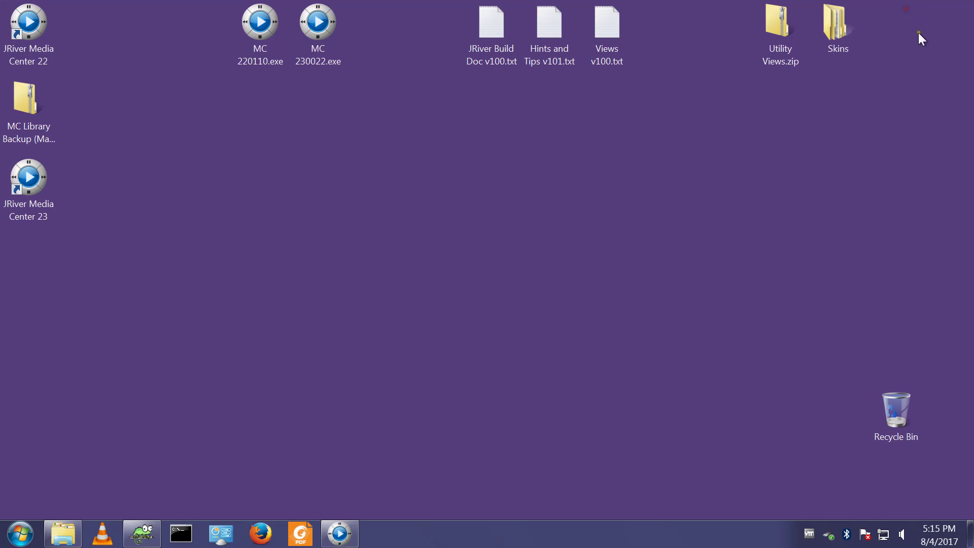
click(840, 30)
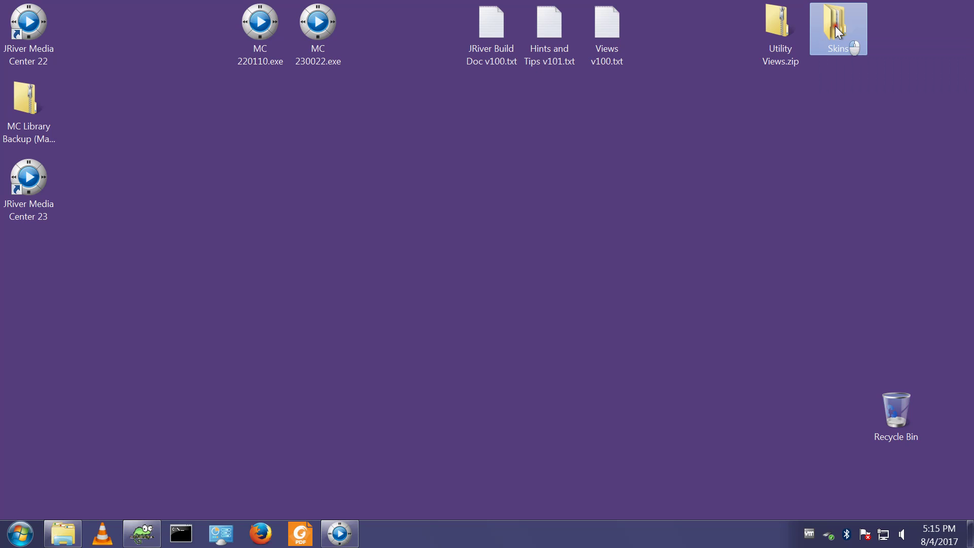
double_click(835, 26)
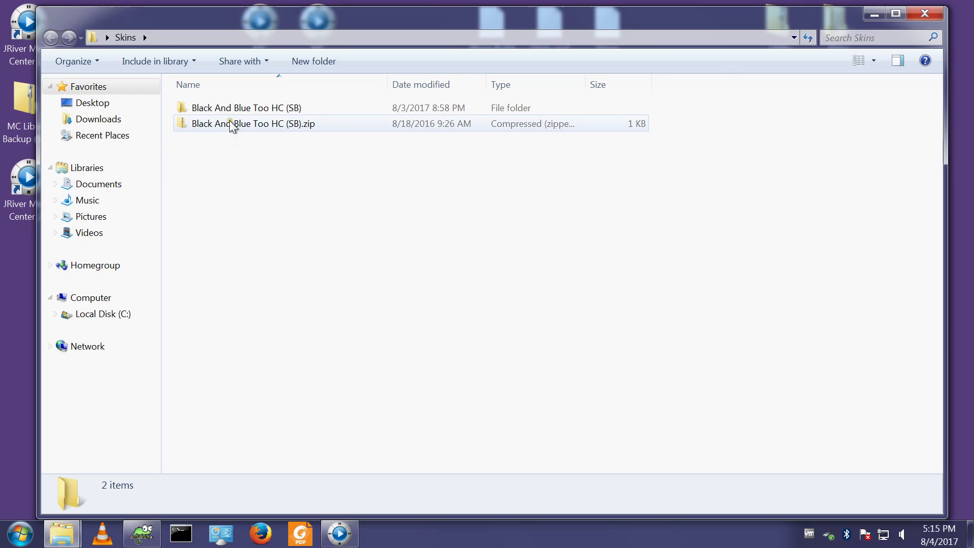
double_click(227, 108)
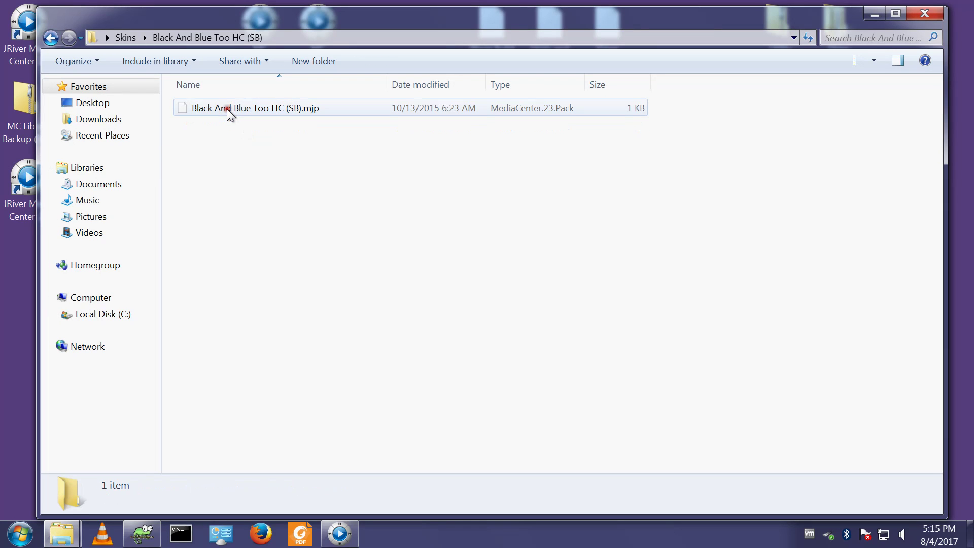
double_click(235, 109)
click(437, 340)
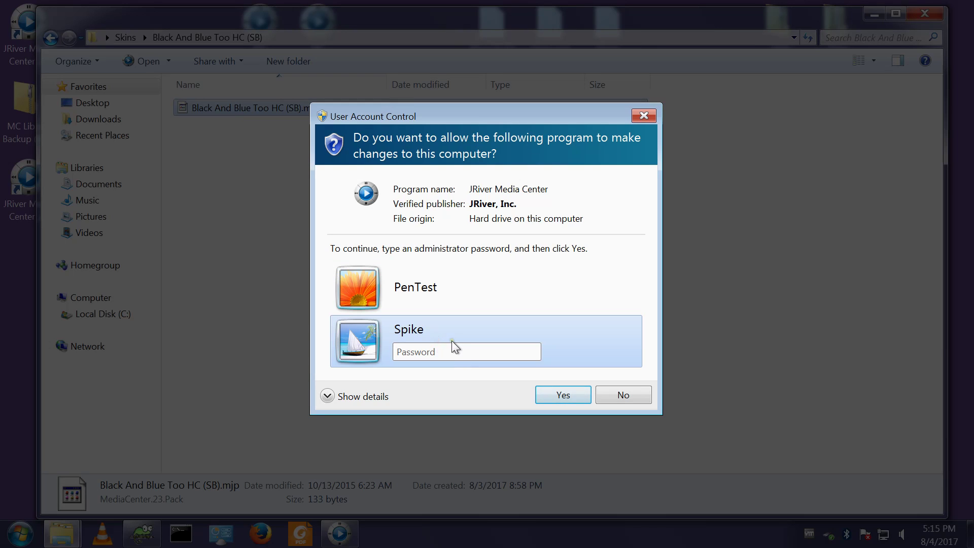
text(••••••)
click(560, 396)
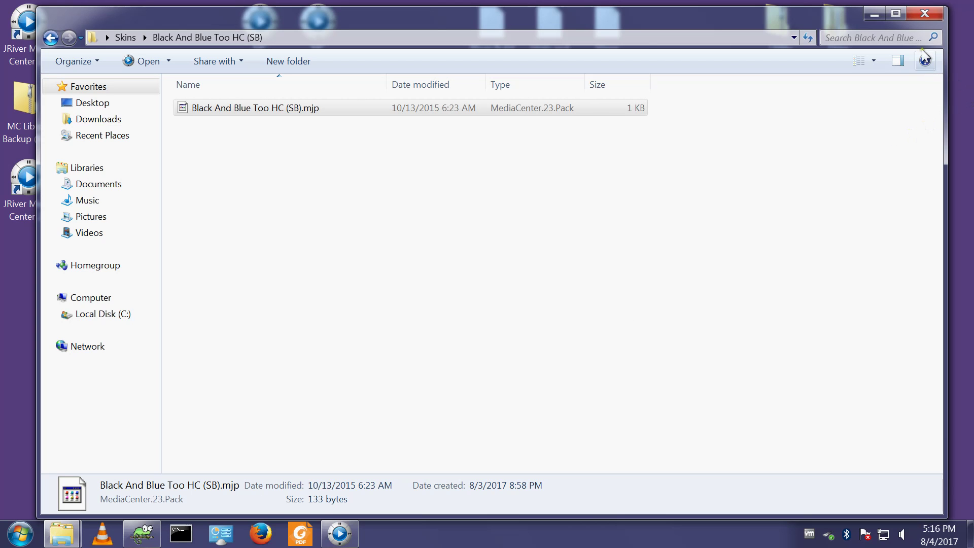
Return to JRiver Media Center and apply the Black And Blue Too HC (SB) skin.
click(873, 16)
click(350, 539)
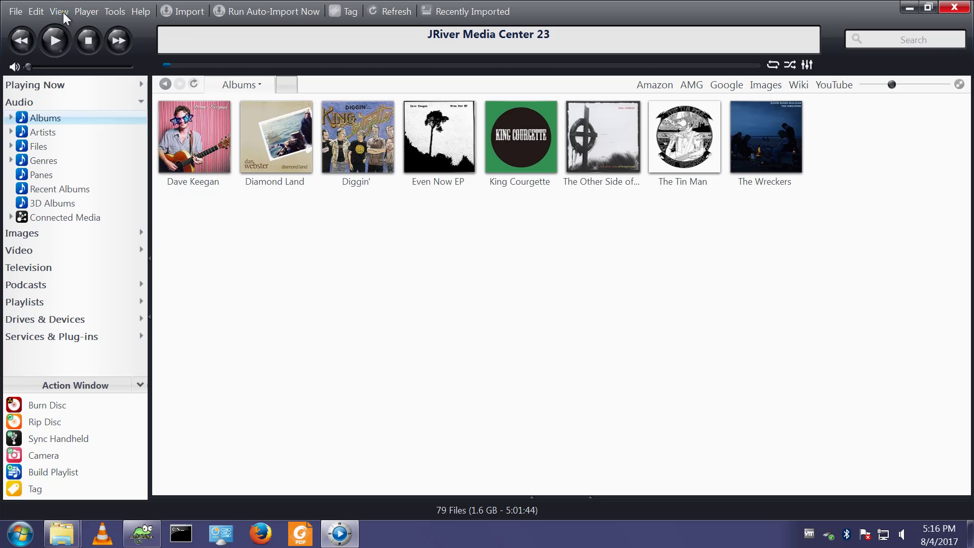
click(60, 13)
mouse_move(65, 127)
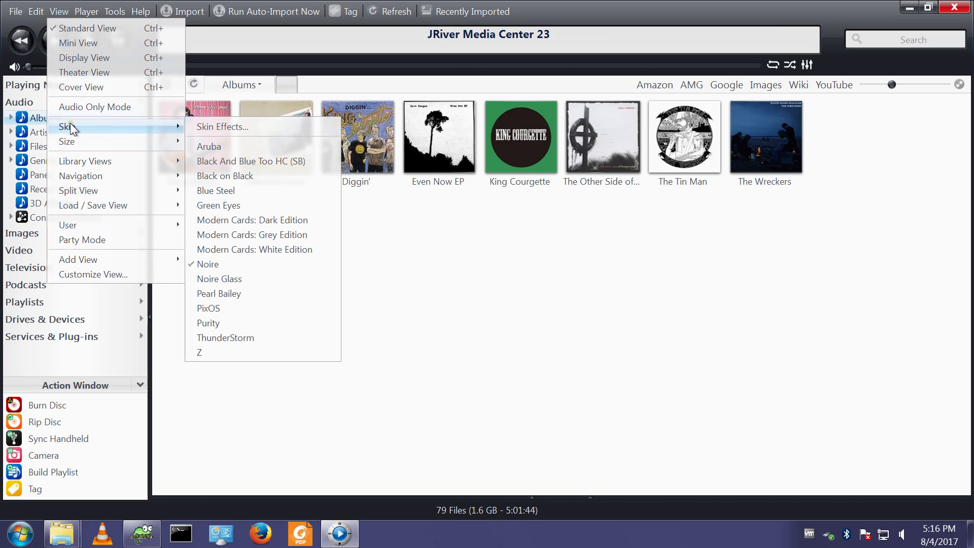
click(234, 162)
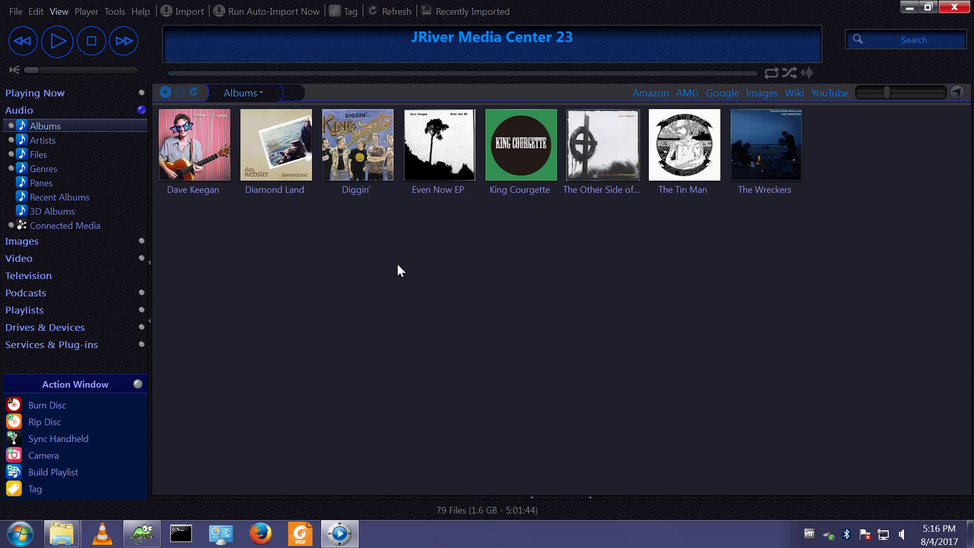
Check the installed Media Center version in the program's About information and close it.
click(143, 13)
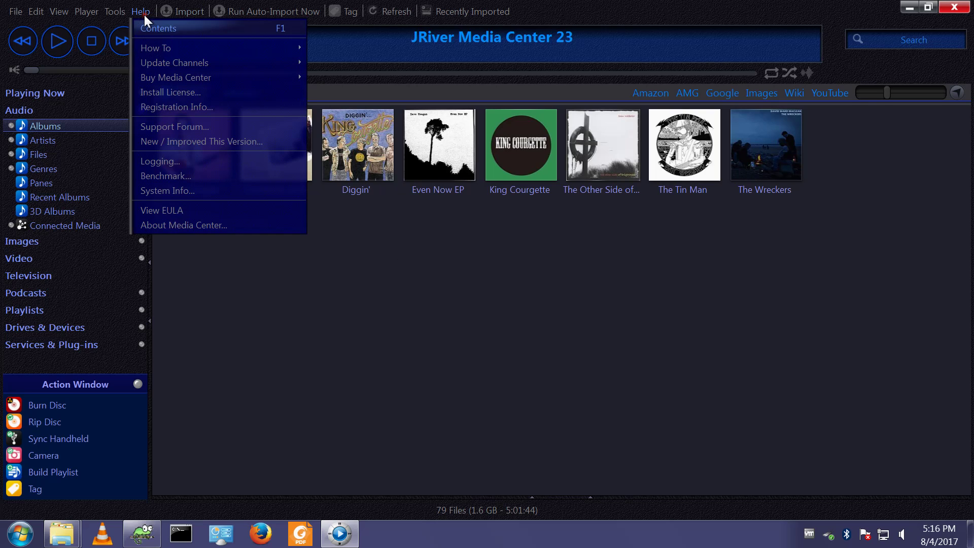
click(168, 227)
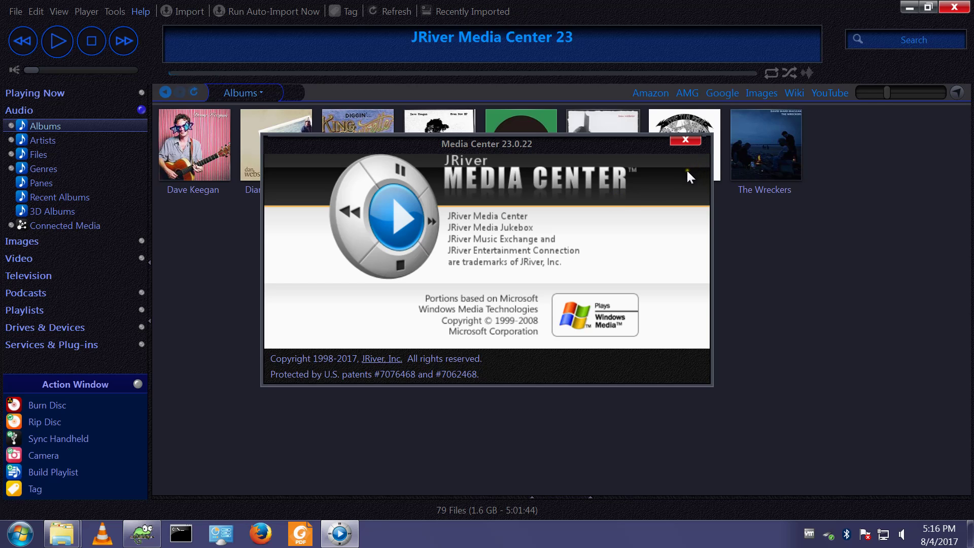
click(683, 139)
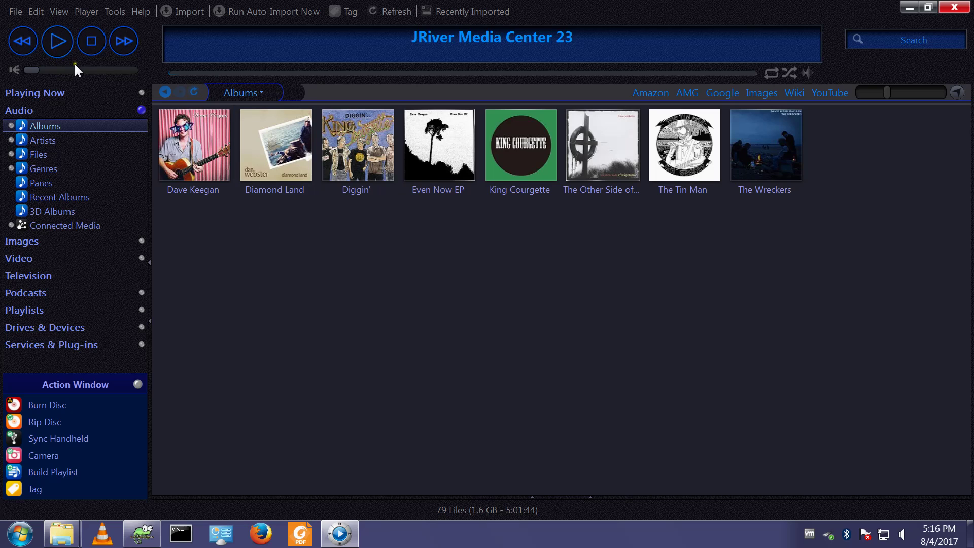
mouse_move(75, 64)
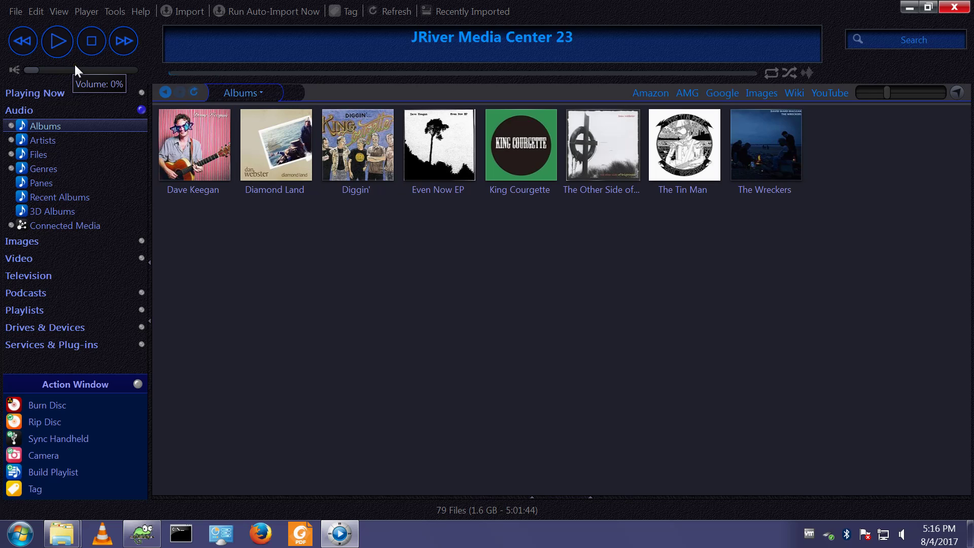